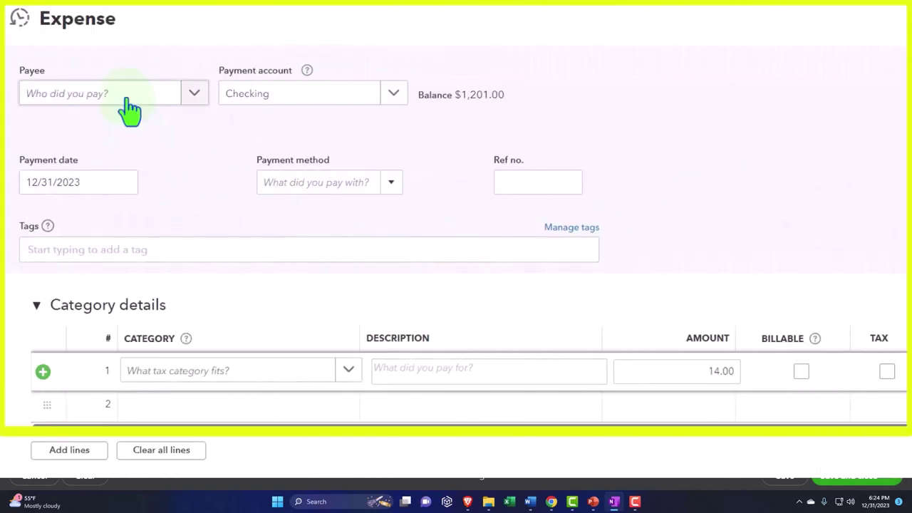
Step: Move through the expense header and line fields, then mark the $14.00 first line billable
left_click(131, 107)
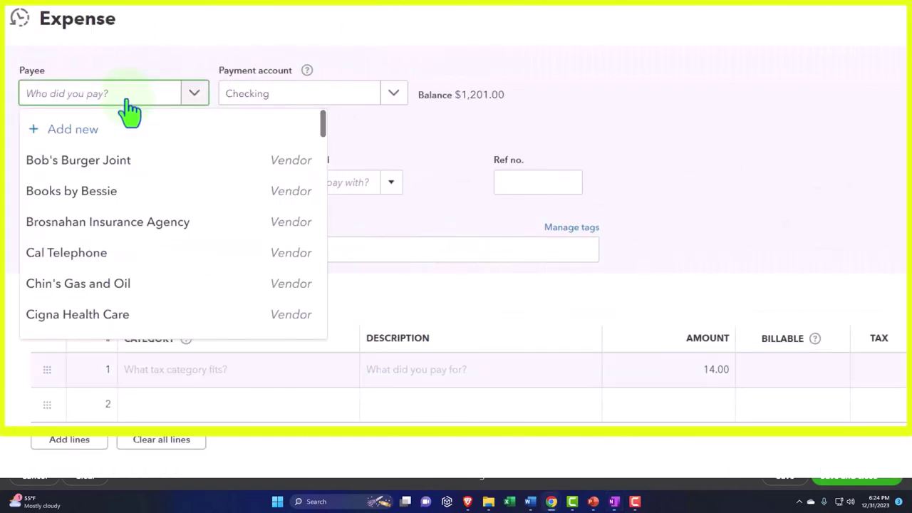
key("Tab")
key("Tab")
key("Tab")
key("Tab")
key("Tab")
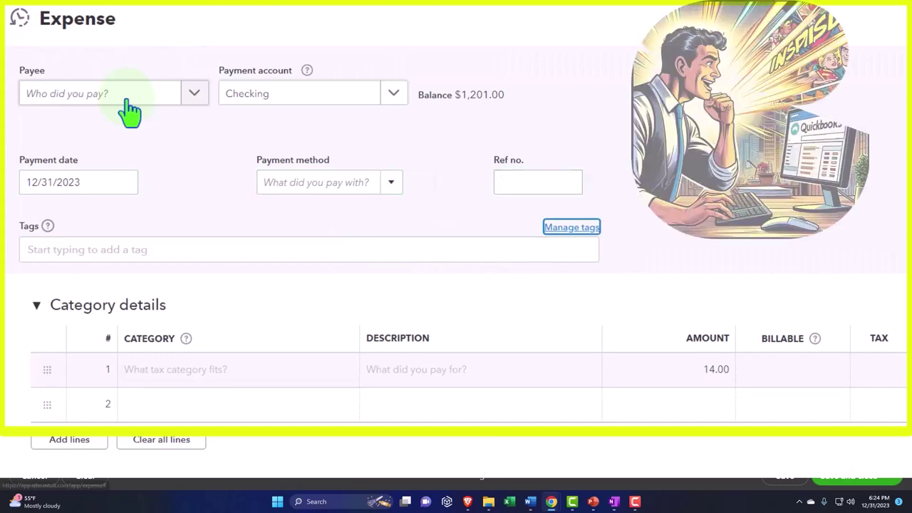
key("Tab")
key("Tab")
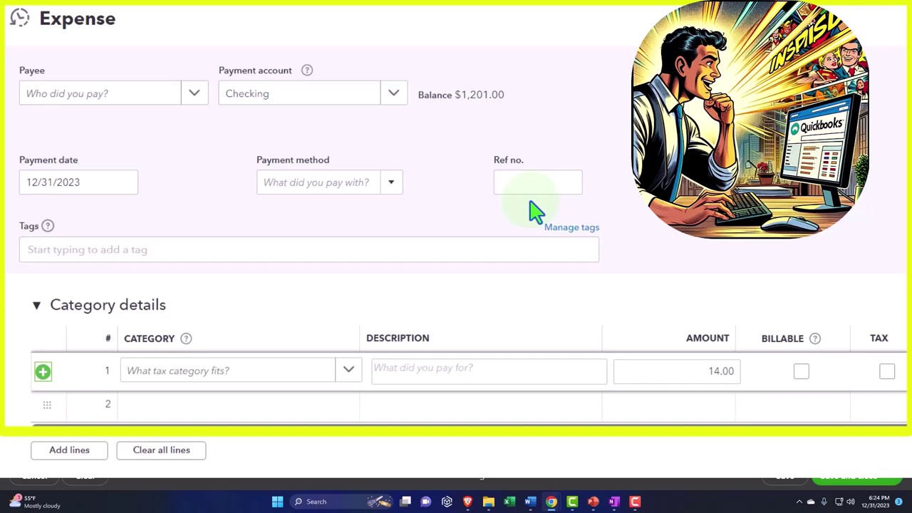
key("shift+Tab")
key("shift+Tab")
key("shift+Tab")
key("shift+Tab")
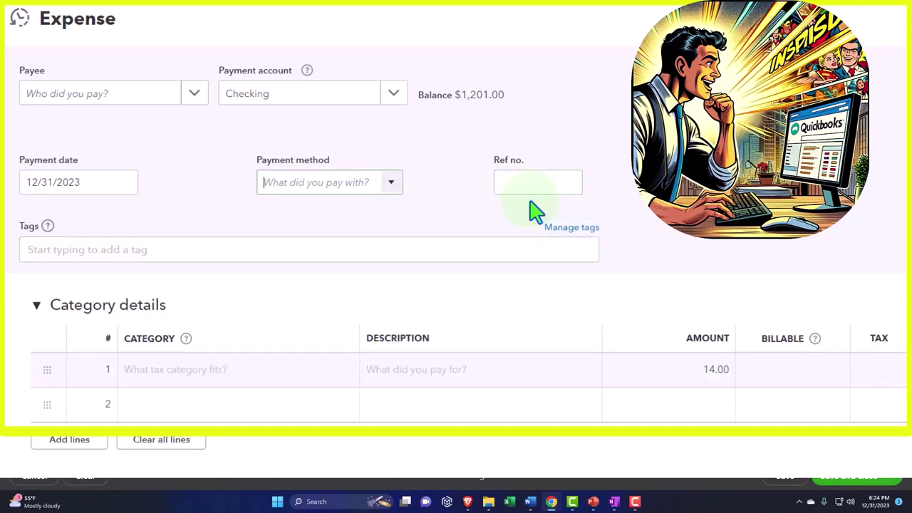
key("shift+Tab")
key("shift+Tab")
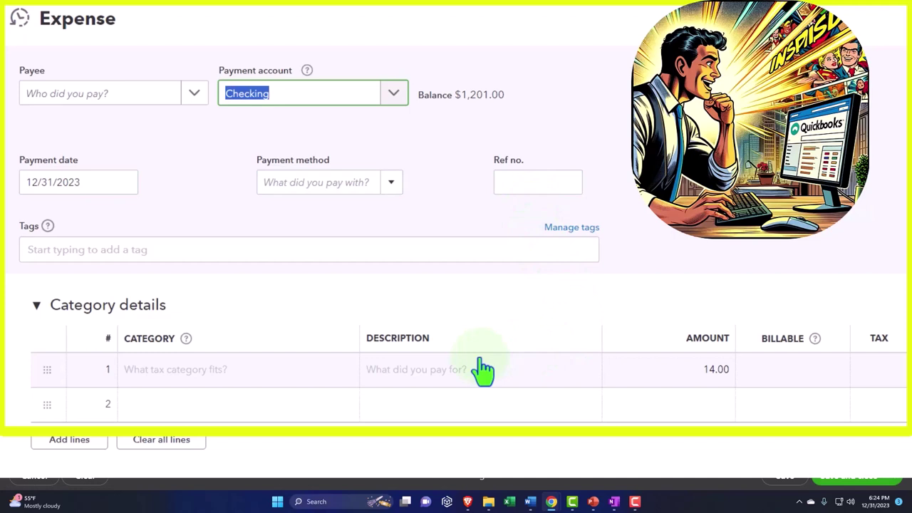
key("Tab")
key("Tab")
key("Tab")
key("Tab")
key("Tab")
key("Tab")
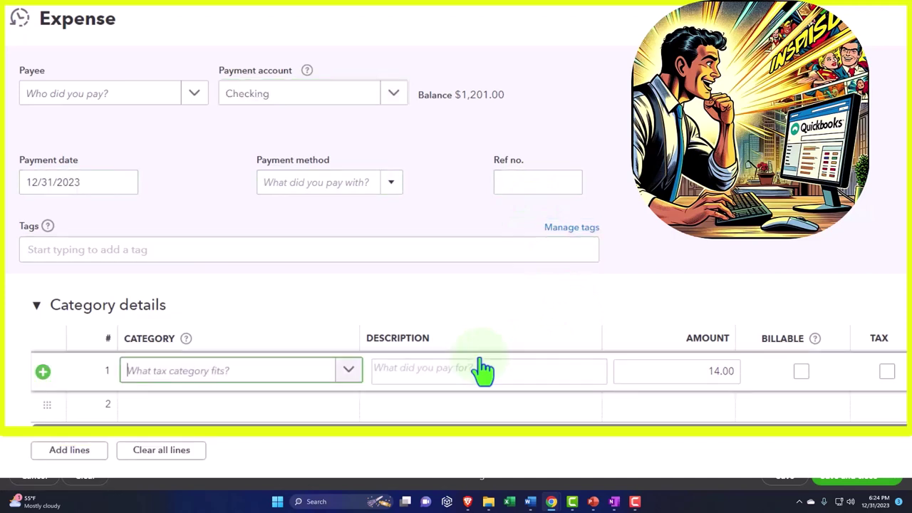
key("Tab")
key("Tab")
key("Tab")
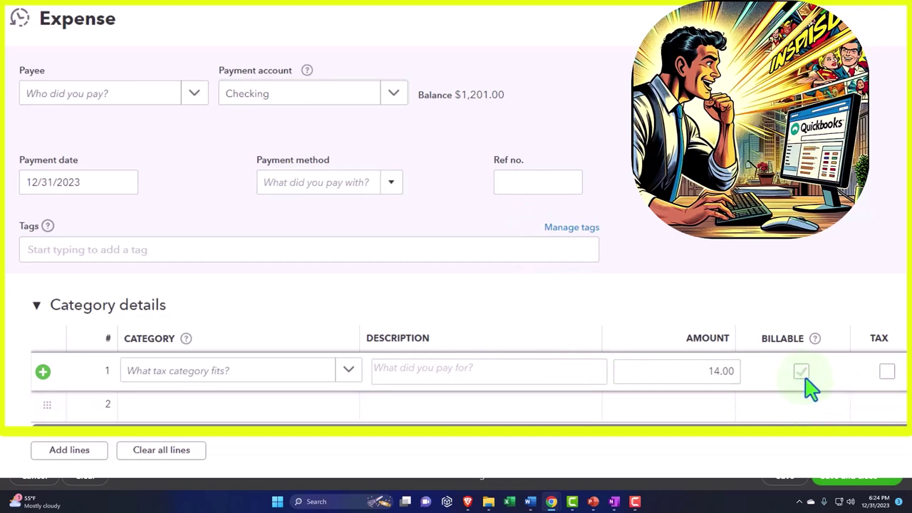
left_click(803, 407)
left_click(793, 384)
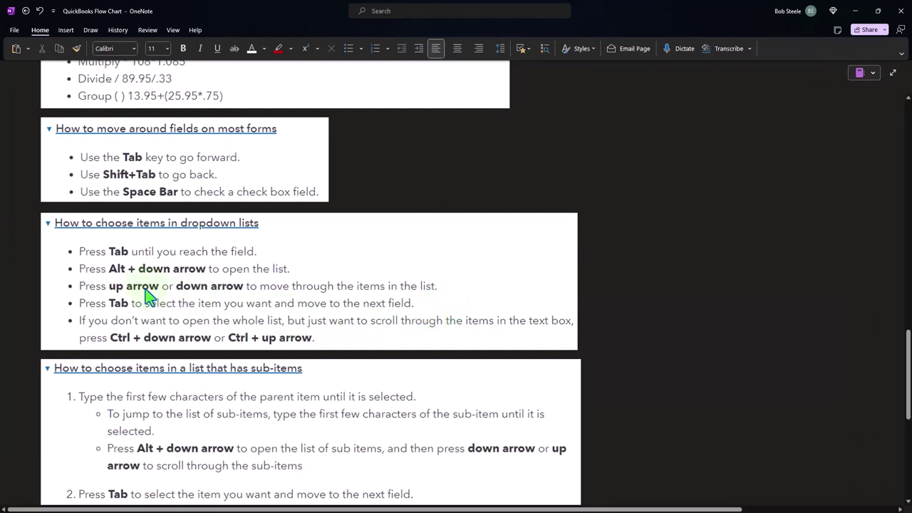
scroll(143, 285, "down", 1)
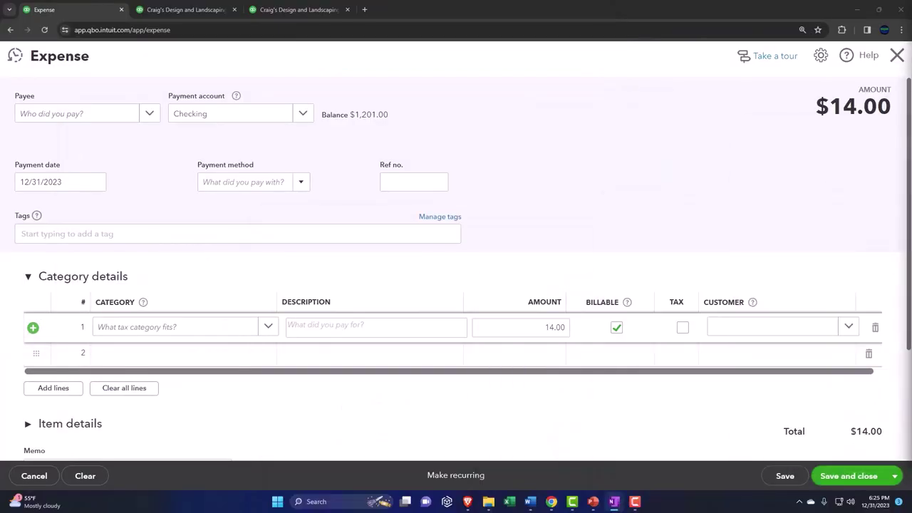
Step: Set the first line's category to Legal & Professional Fees:Bookkeeper
left_click(77, 182)
key("Tab")
key("Tab")
key("Tab")
key("Tab")
key("Tab")
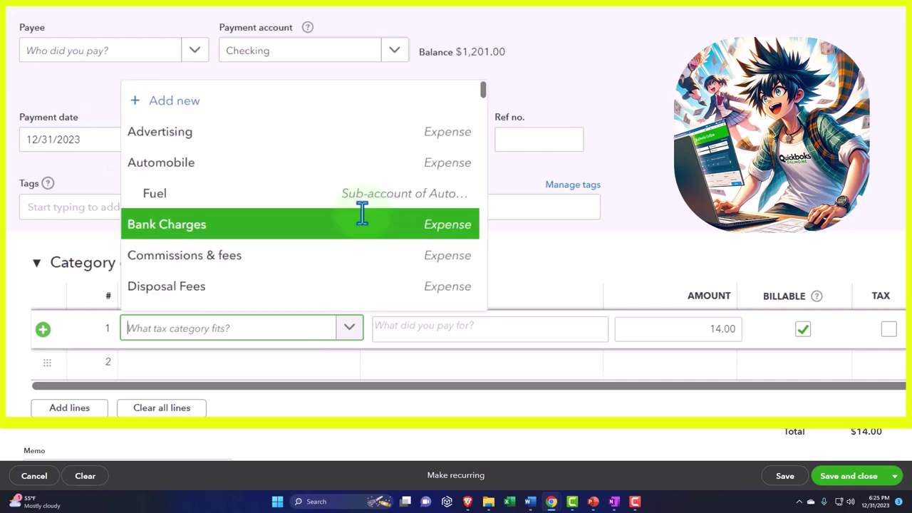
key("Down")
key("Down")
key("Down")
key("Down")
key("Down")
key("Down")
key("Down")
key("Down")
key("Down")
key("Down")
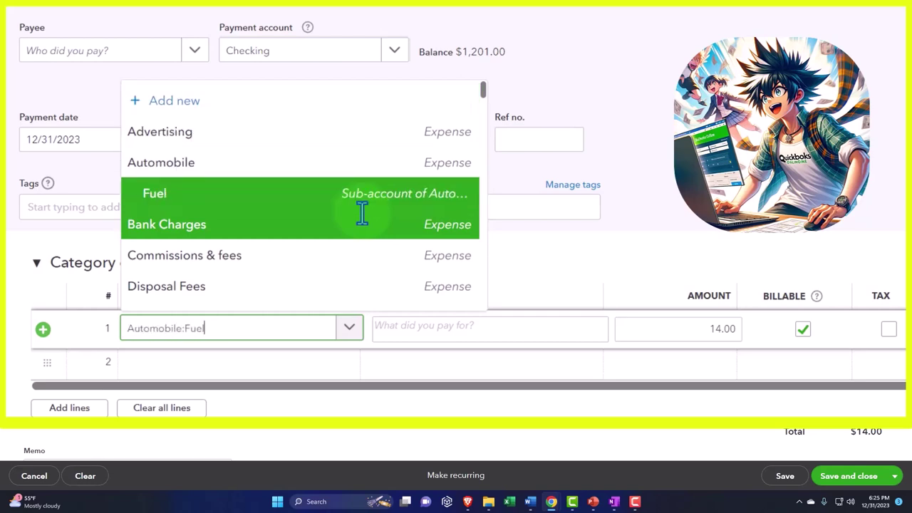
key("Down")
key("Down")
key("Down")
key("Down")
key("Down")
key("Down")
key("Down")
key("Down")
key("Down")
key("Down")
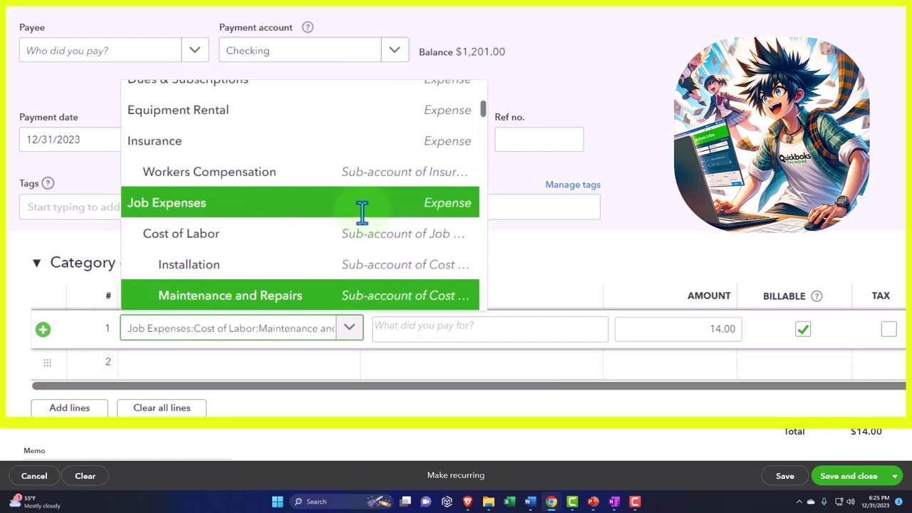
key("Down")
key("Down")
key("Down")
key("Down")
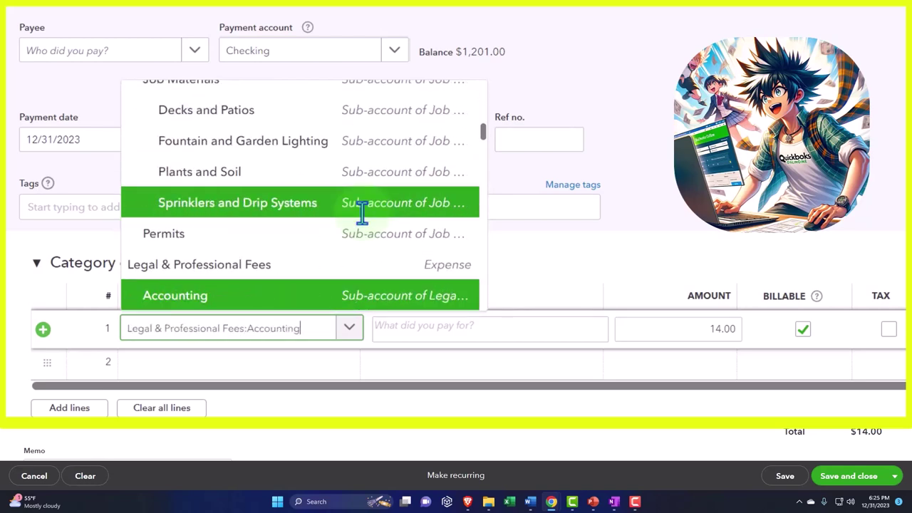
key("Down")
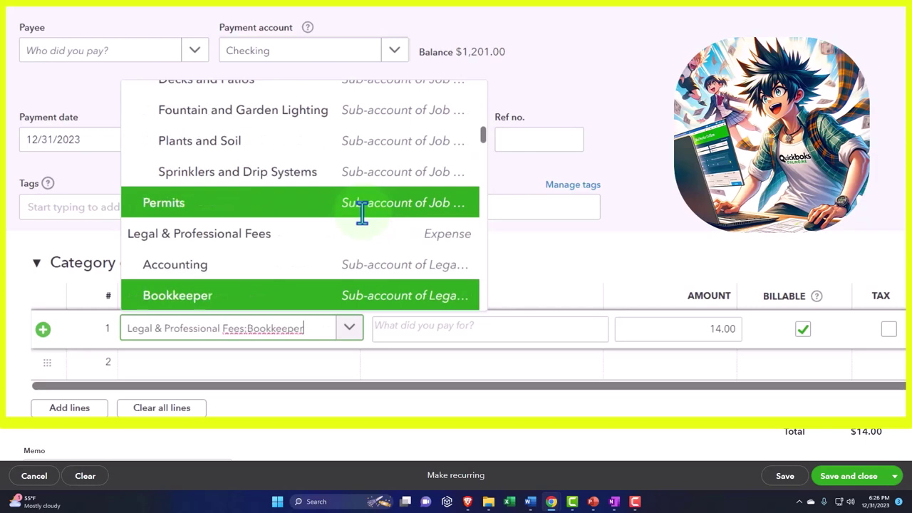
key("Tab")
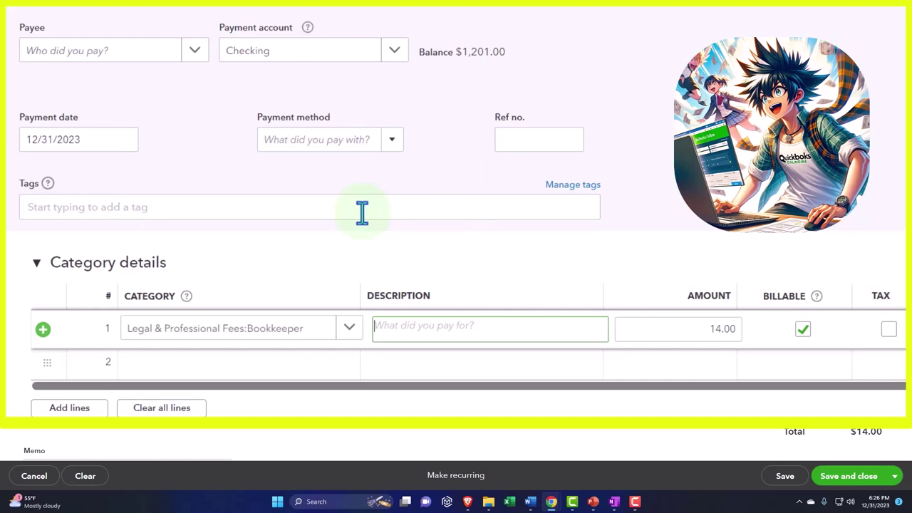
Step: Reopen the first line's category list, scroll through it, and close it unchanged
left_click(351, 331)
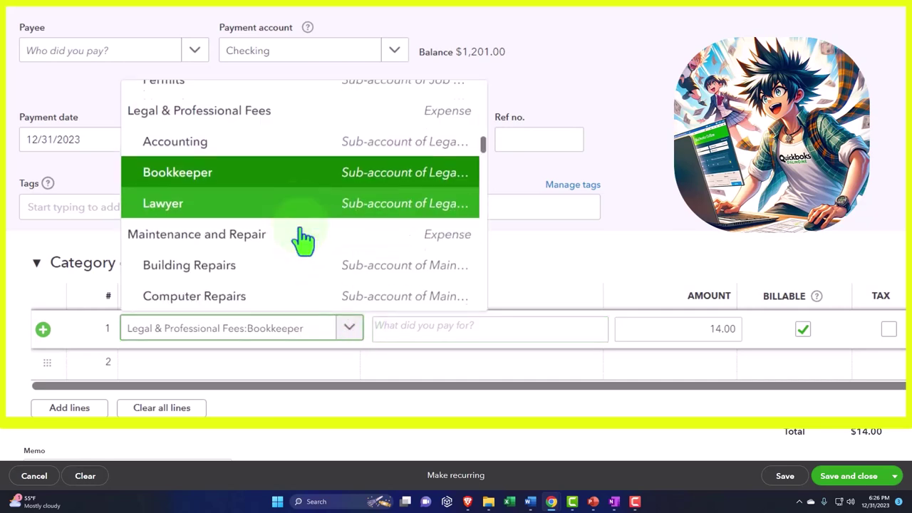
scroll(301, 238, "down", 7)
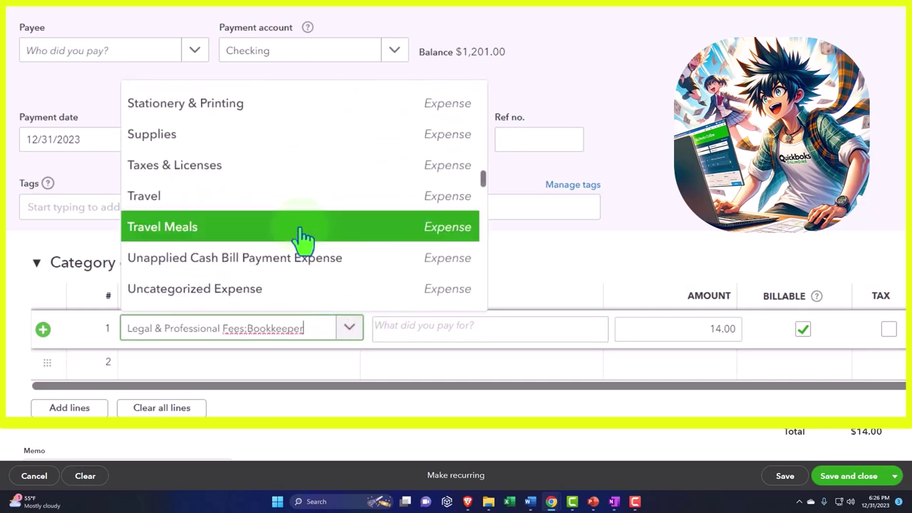
scroll(303, 238, "down", 5)
scroll(303, 240, "down", 5)
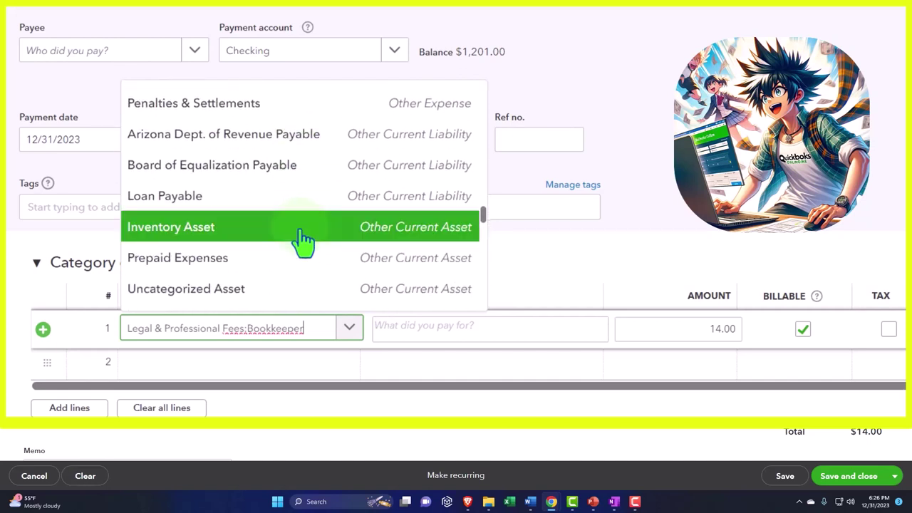
left_click(99, 147)
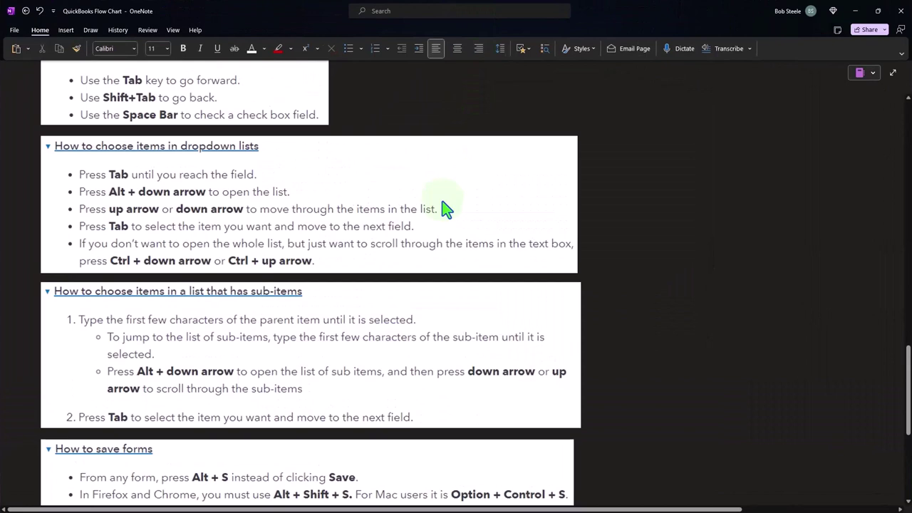
scroll(445, 209, "down", 2)
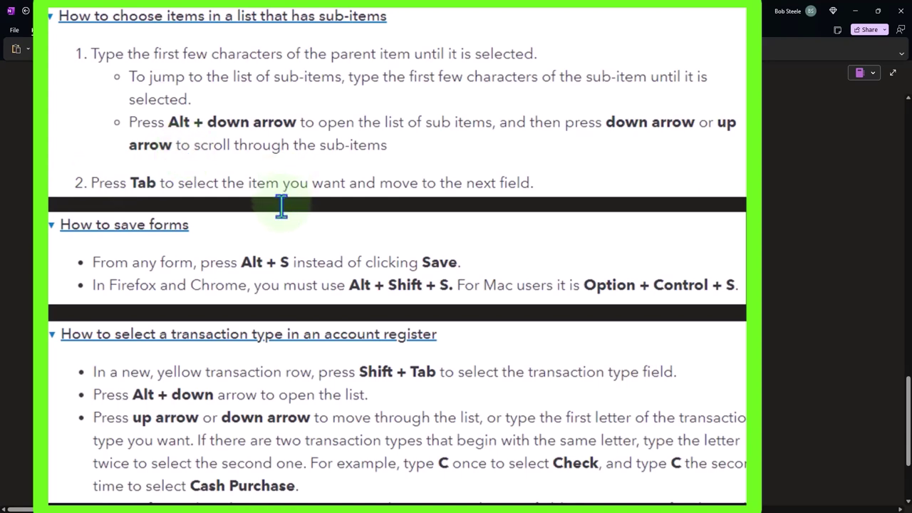
key("super+Down")
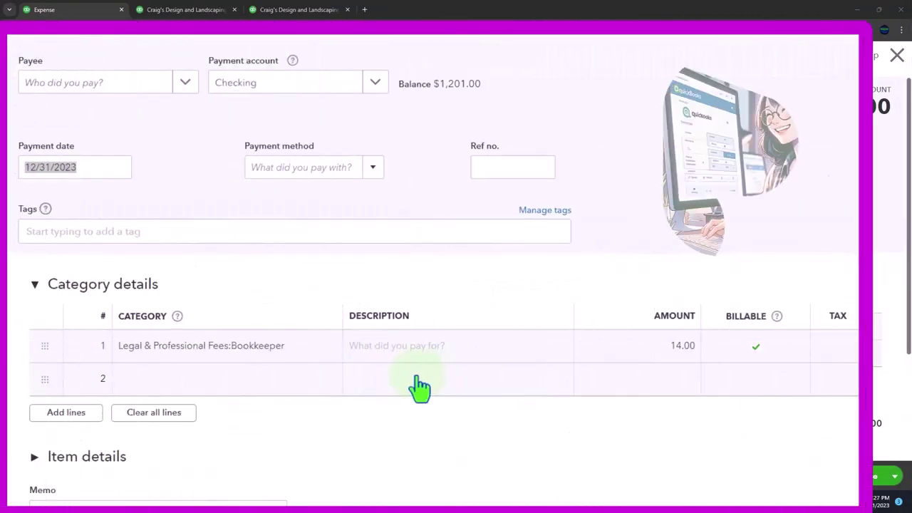
Step: Start a second expense line and give it the category Job Expenses:Cost of Labor:Installation
left_click(197, 358)
left_click(187, 390)
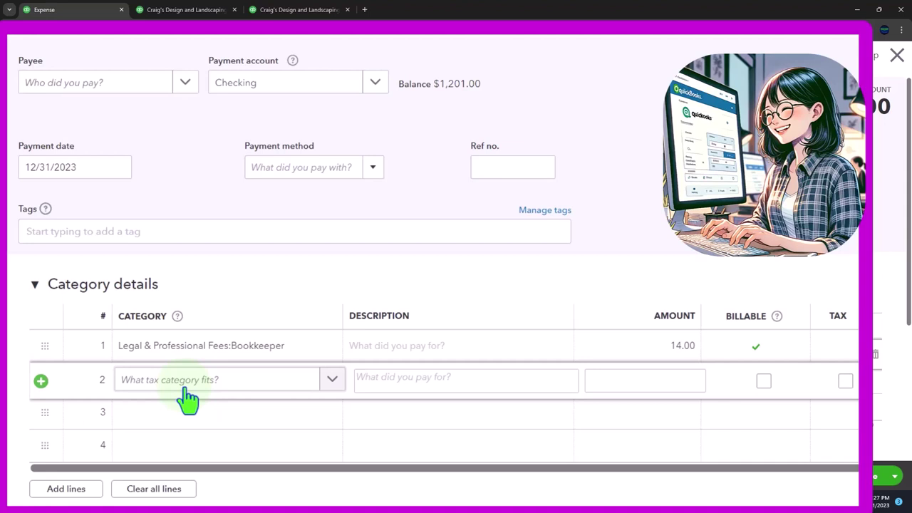
left_click(402, 358)
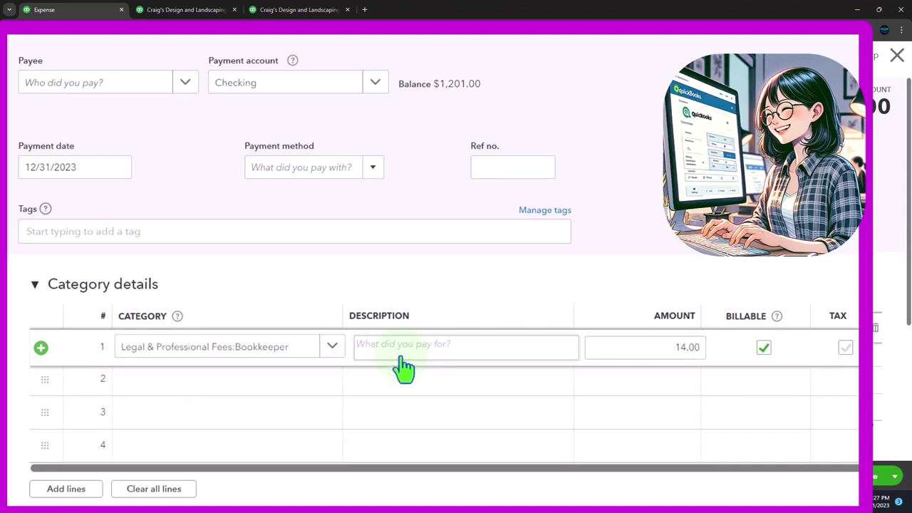
left_click(402, 362)
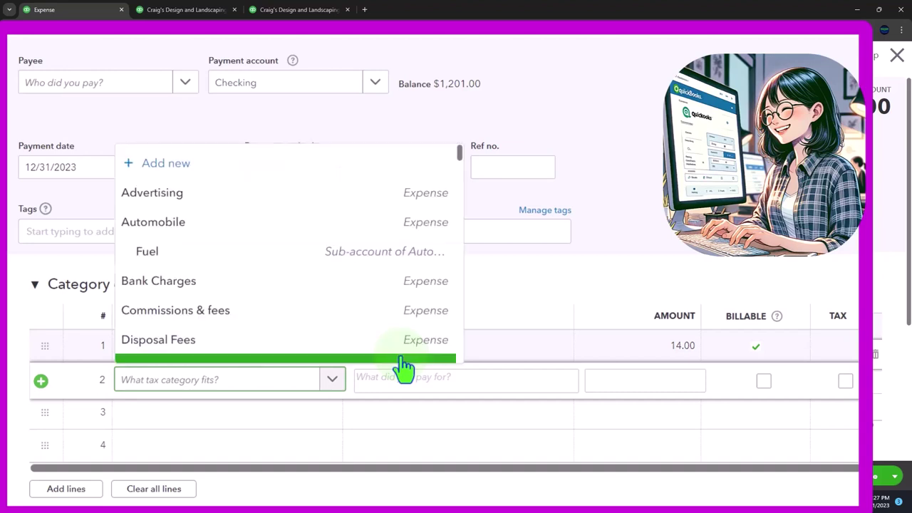
key("Down")
key("Down")
key("Down")
key("Down")
key("Down")
key("Down")
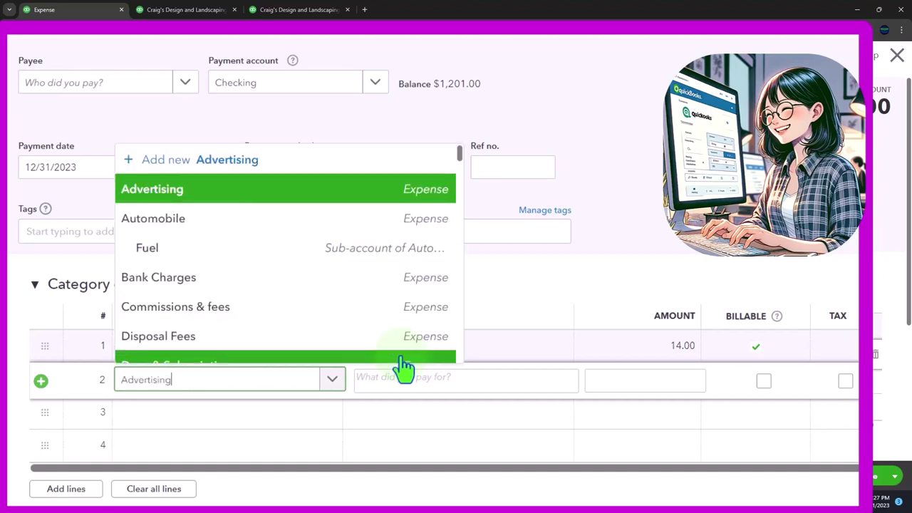
key("Down")
key("Down")
key("Down")
key("Down")
key("Down")
key("Down")
key("Down")
key("Down")
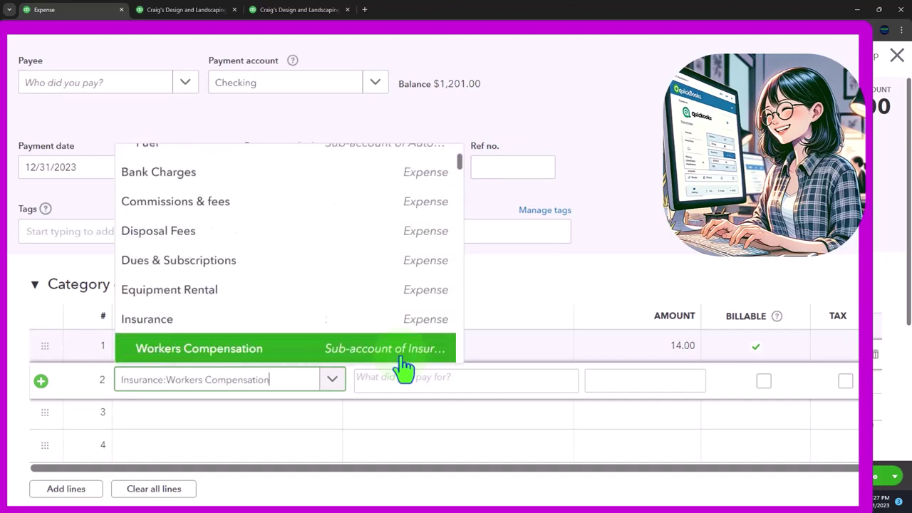
key("Down")
key("Down")
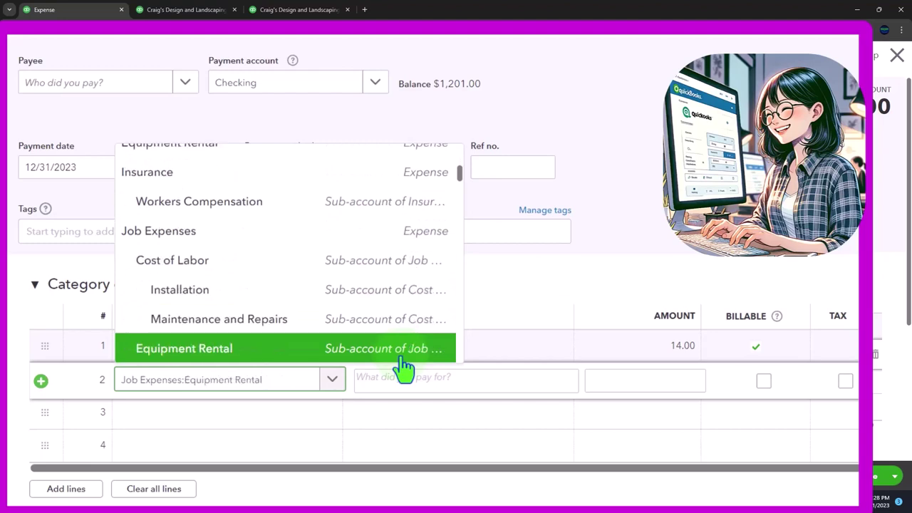
scroll(403, 367, "down", 1)
key("Up")
key("Up")
key("Up")
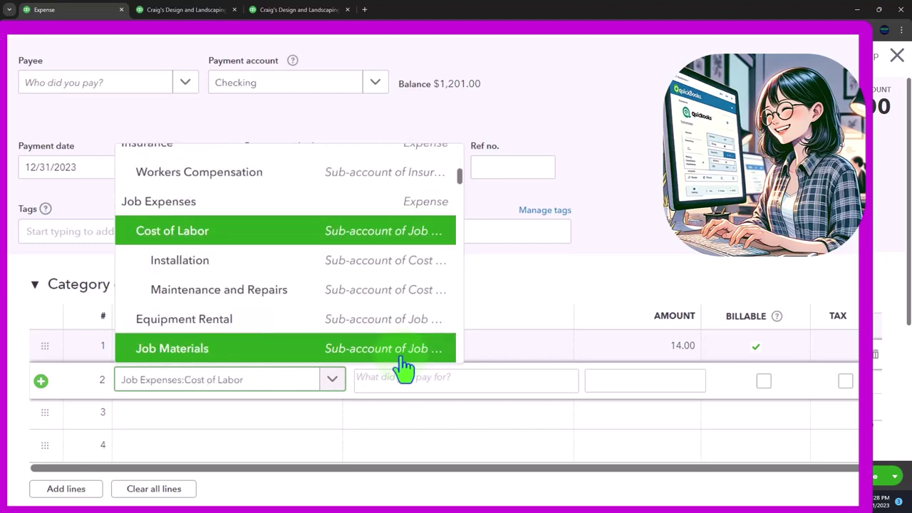
key("Down")
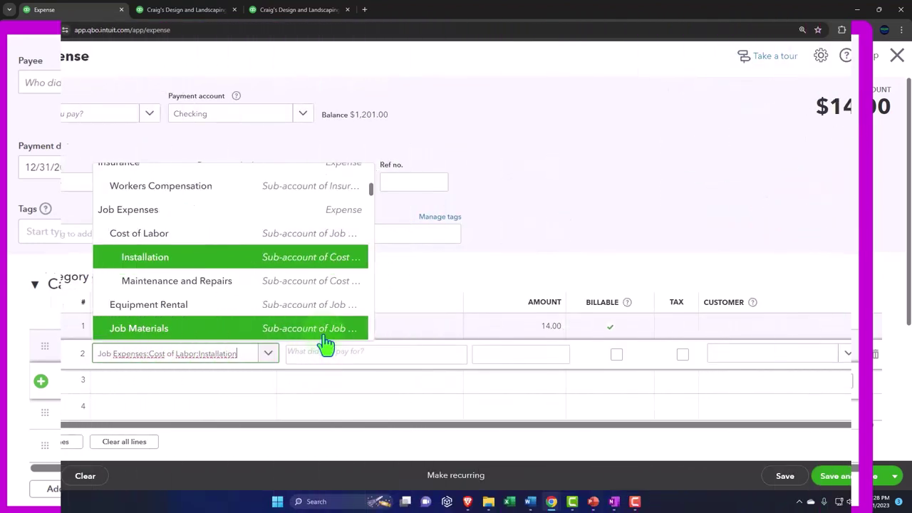
Step: Confirm Installation on line 2 and check the QuickBooks shortcut notes in OneNote
key("Tab")
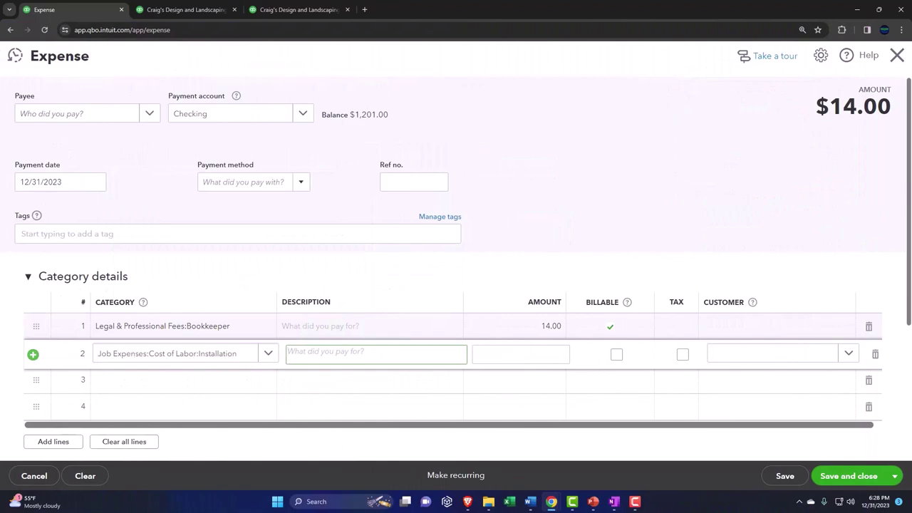
key("alt+Tab")
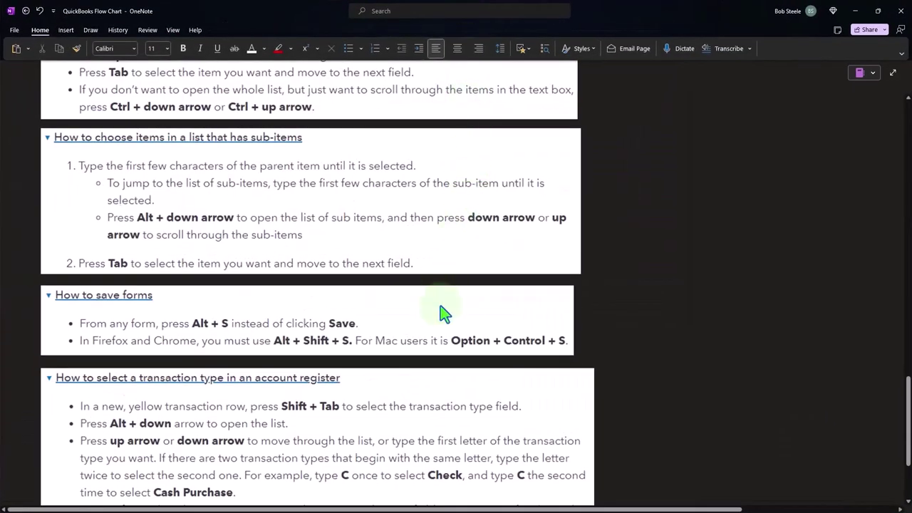
scroll(442, 313, "down", 2)
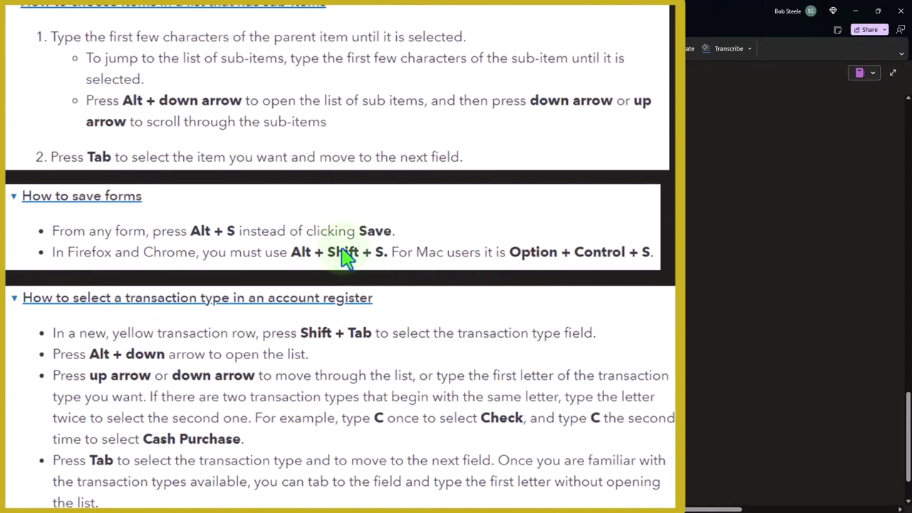
Step: Back on the expense form, view the other save options, then dismiss them
key("super+Down")
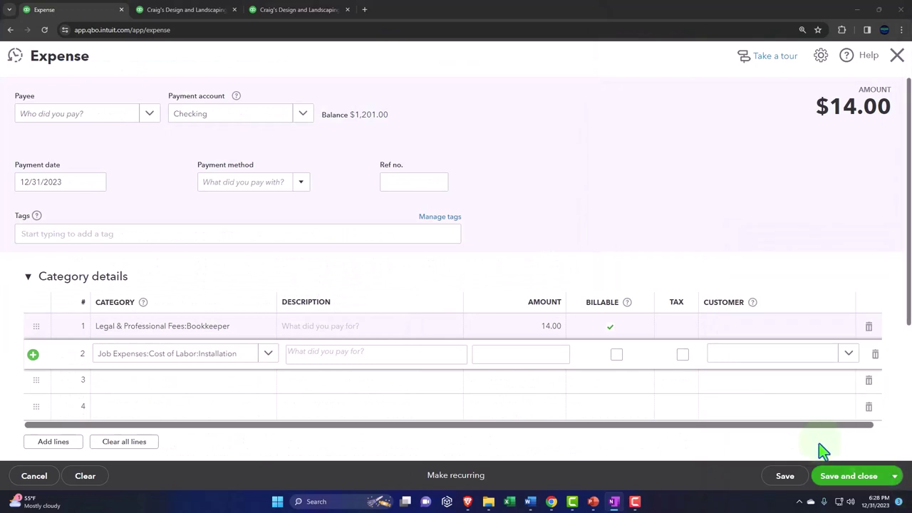
left_click(896, 480)
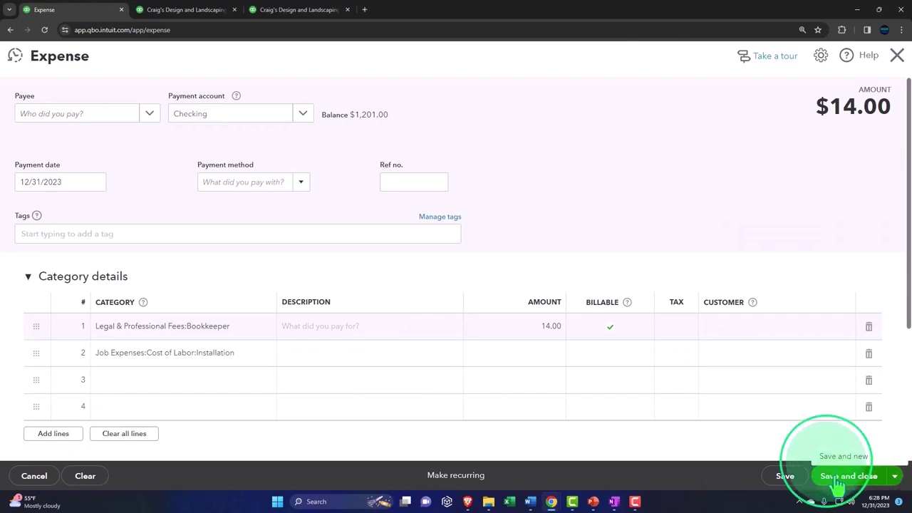
left_click(722, 485)
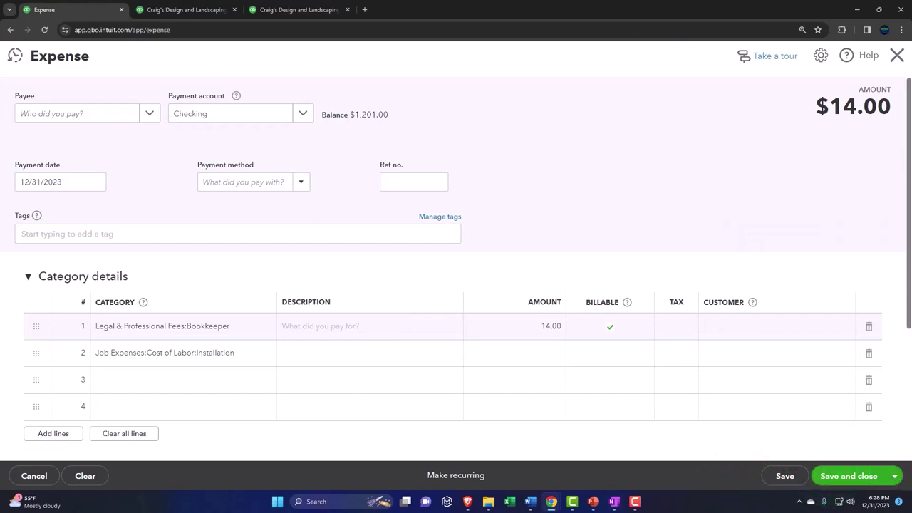
key("alt+Tab")
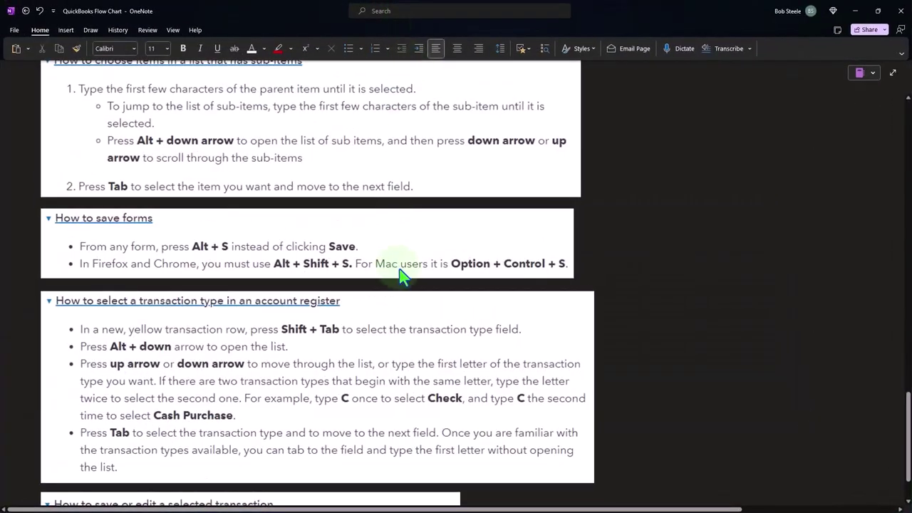
scroll(401, 276, "down", 3)
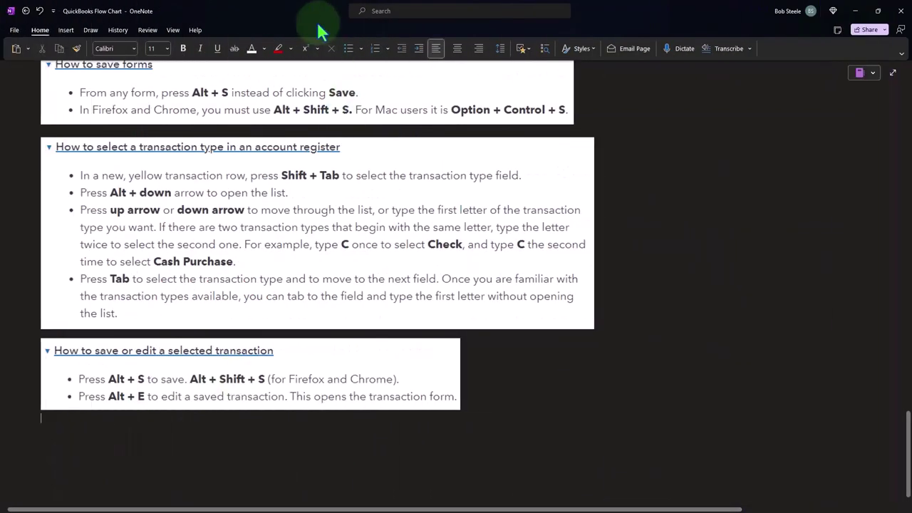
left_click_drag(310, 17, 911, 13)
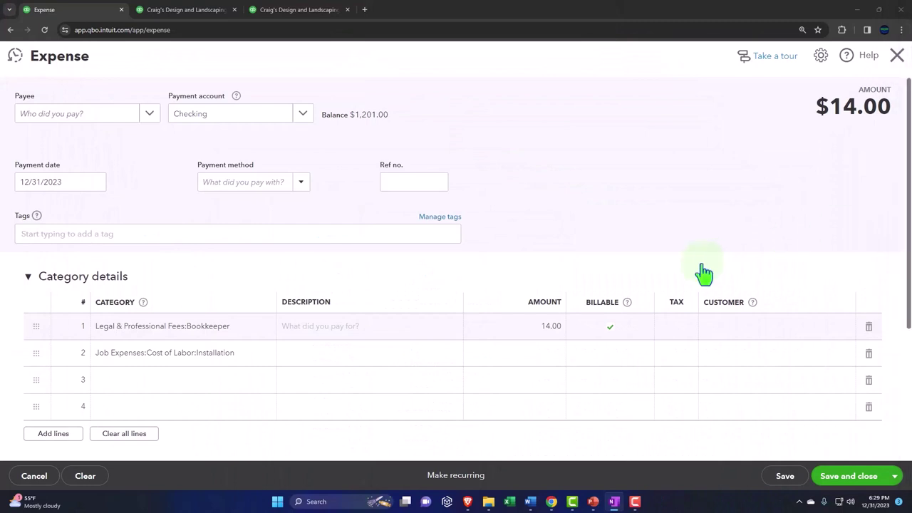
Step: Close the $14.00 expense draft without saving it
left_click(898, 55)
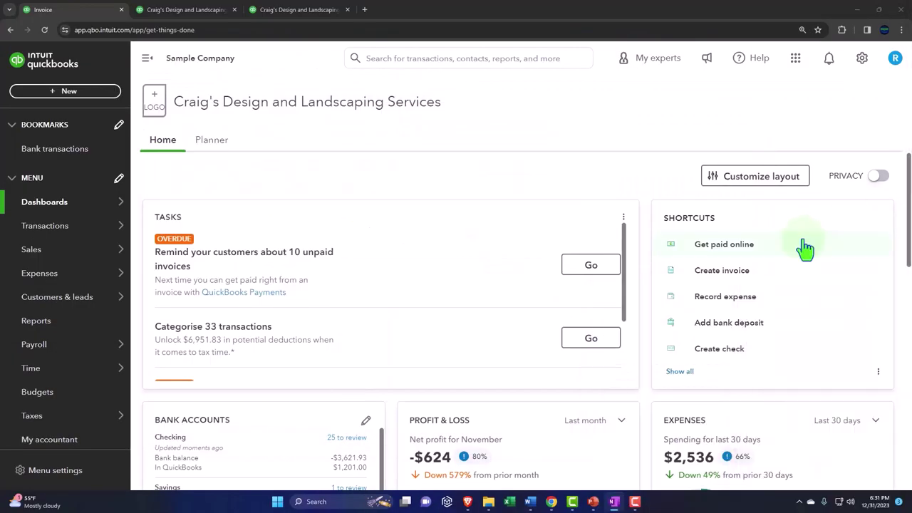
left_click(69, 93)
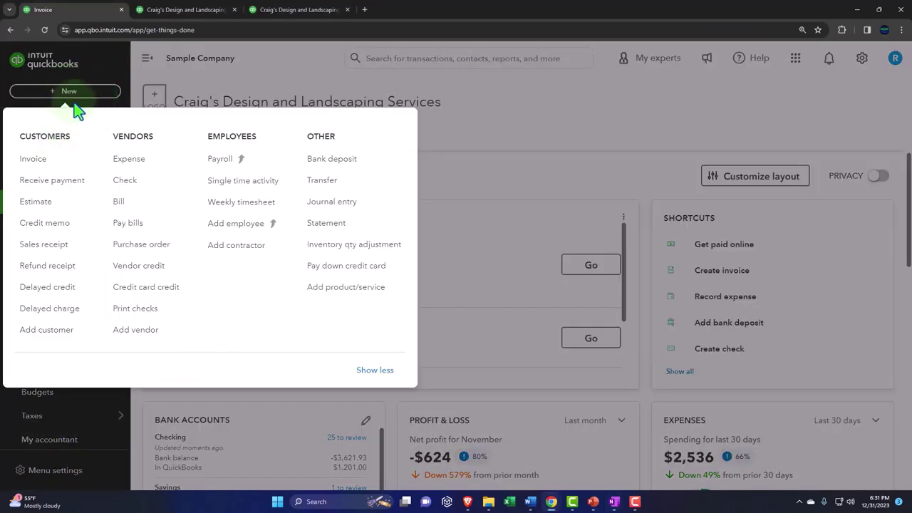
left_click(78, 93)
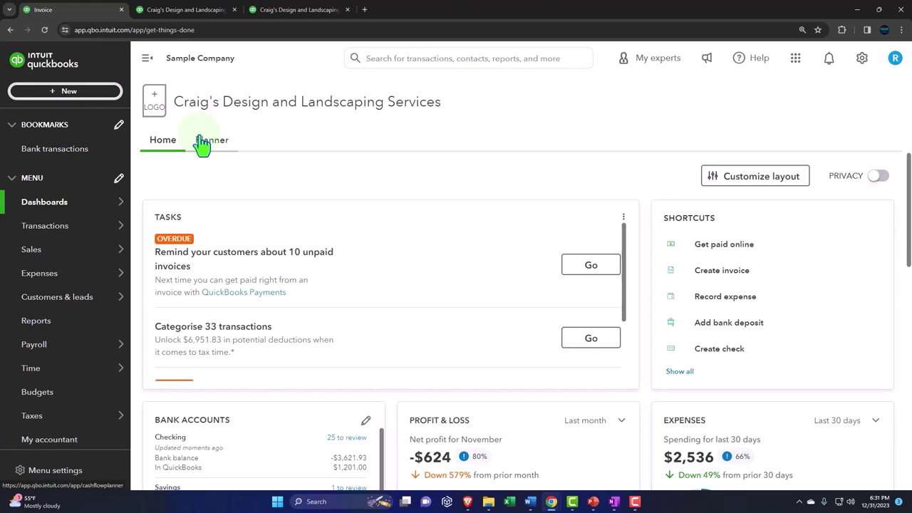
left_click(202, 143)
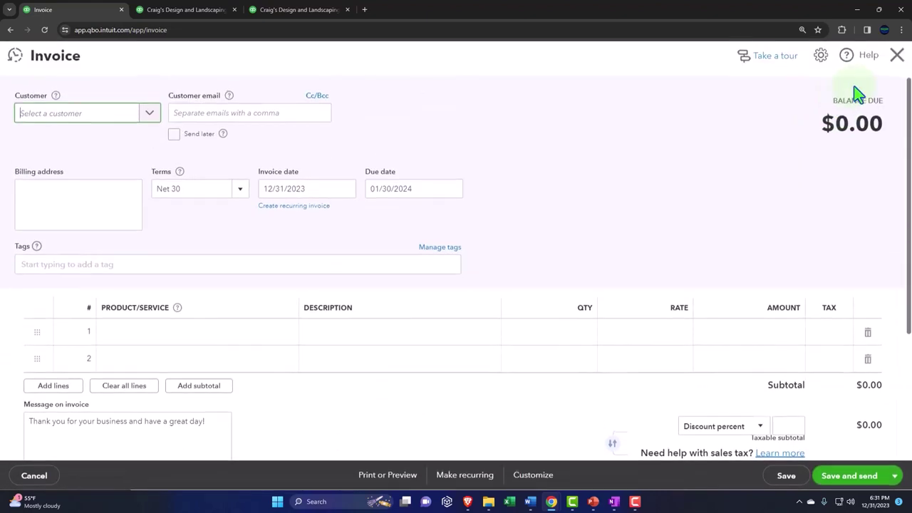
left_click(896, 57)
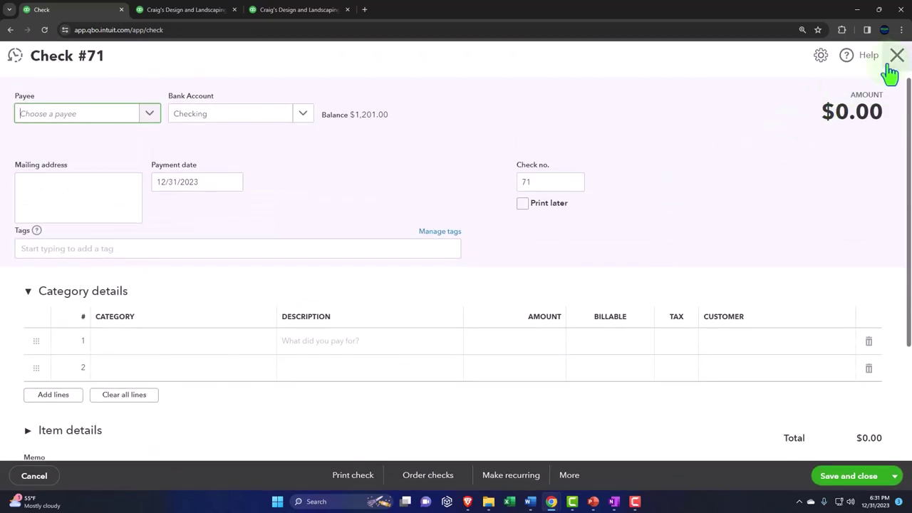
left_click(896, 57)
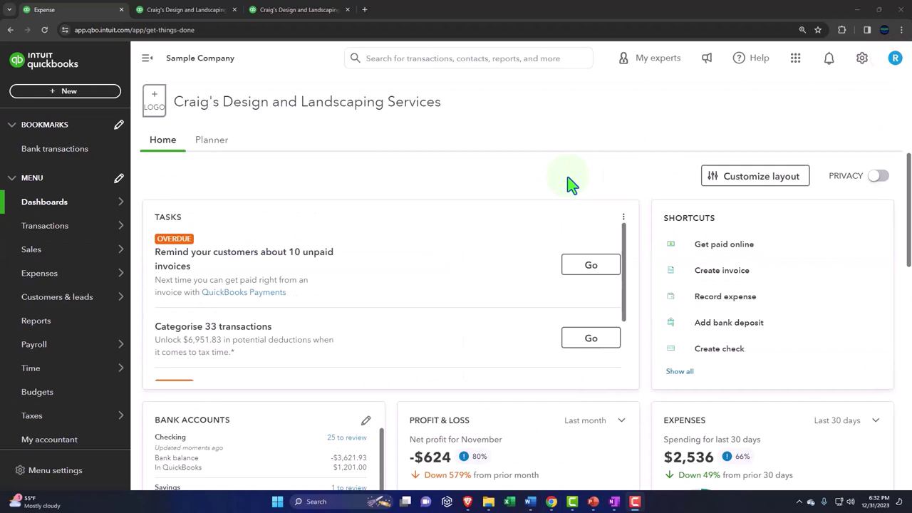
left_click(516, 187)
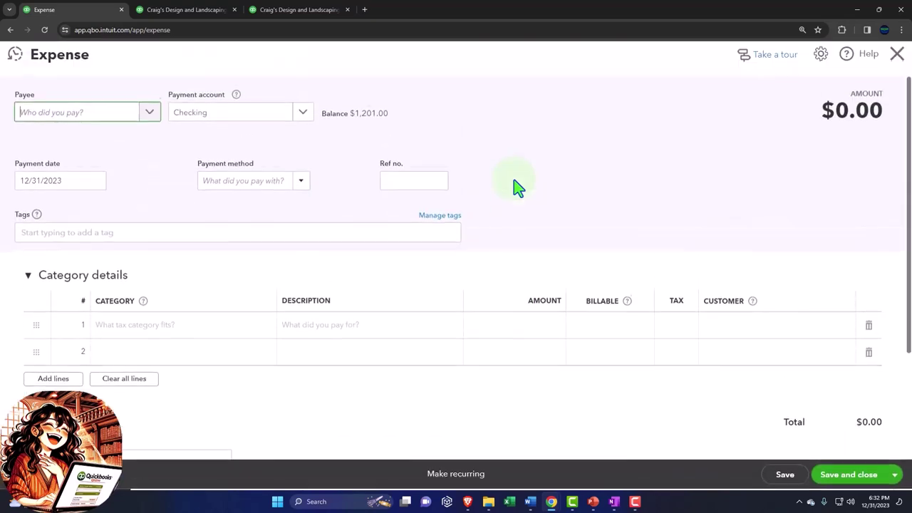
left_click(897, 57)
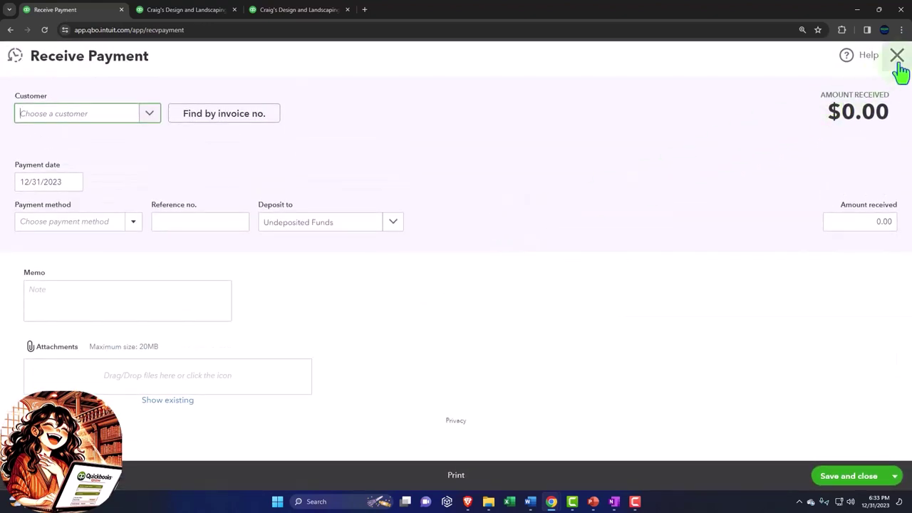
Step: Close Receive Payment, view the Customers list, then open the Expenses Vendors list
left_click(900, 65)
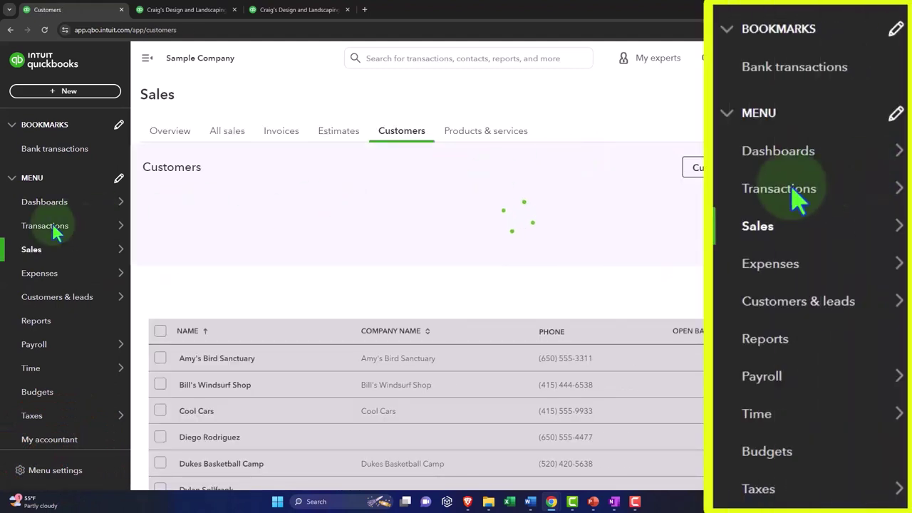
mouse_move(32, 251)
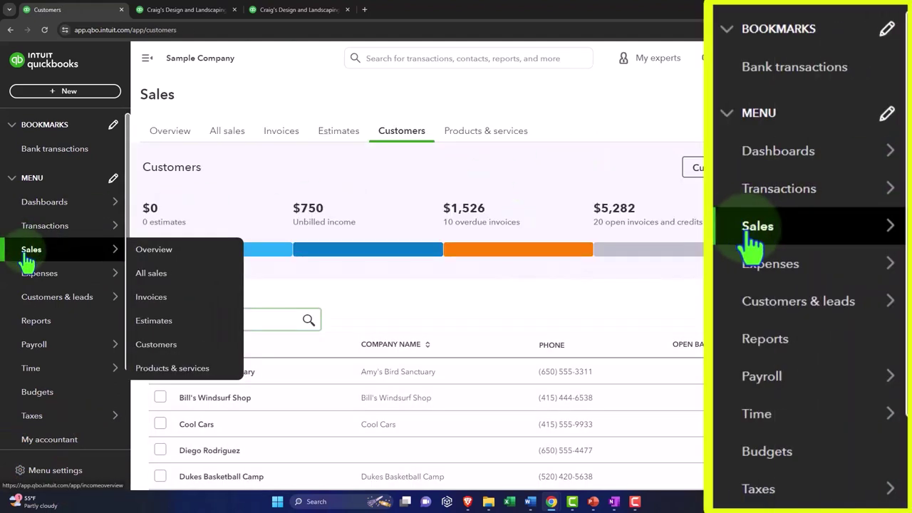
left_click(398, 144)
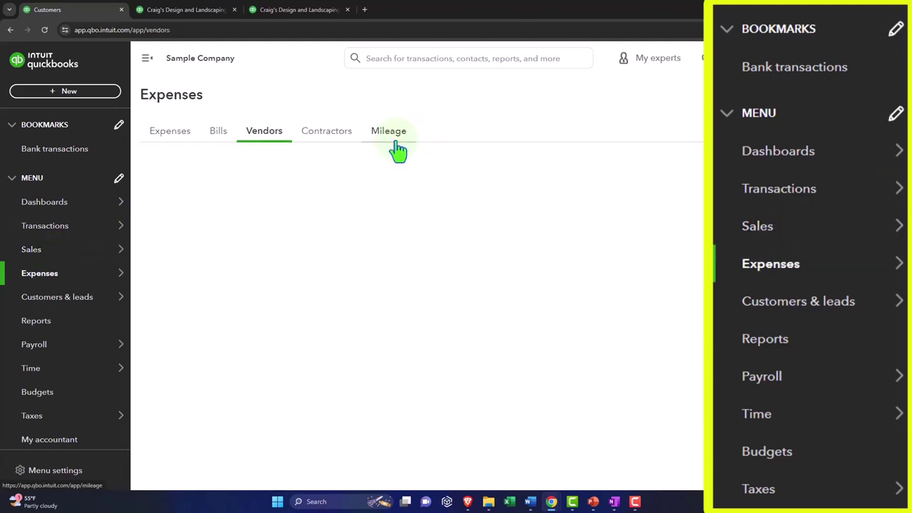
mouse_move(76, 256)
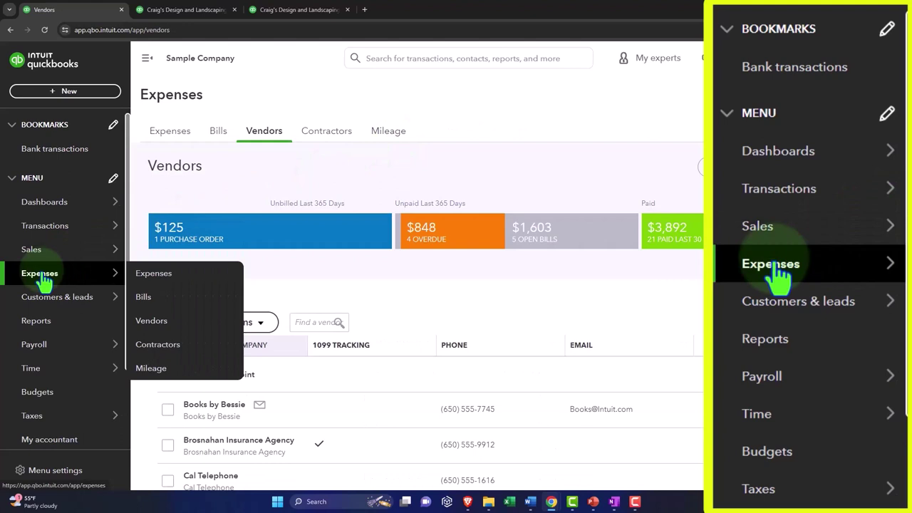
left_click(263, 134)
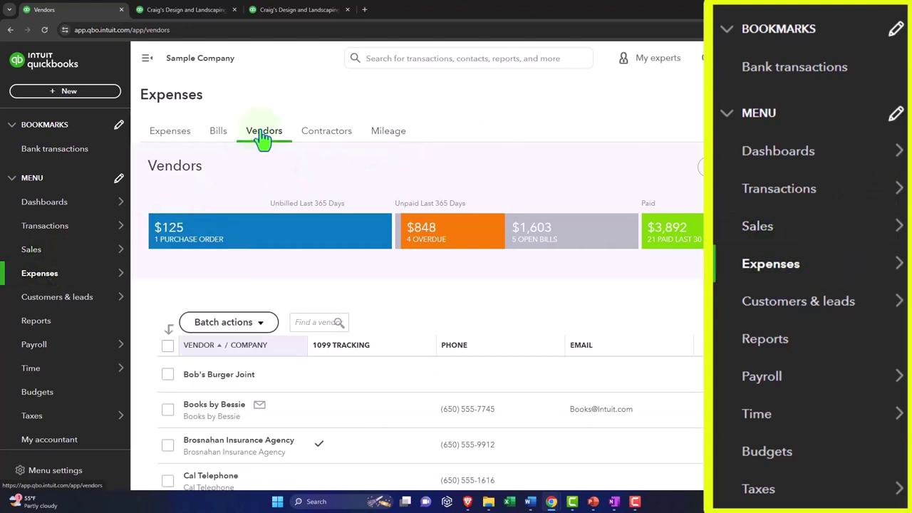
Step: Revisit the Vendors list, close the invoice form, and open All lists from the Gear menu
left_click(263, 136)
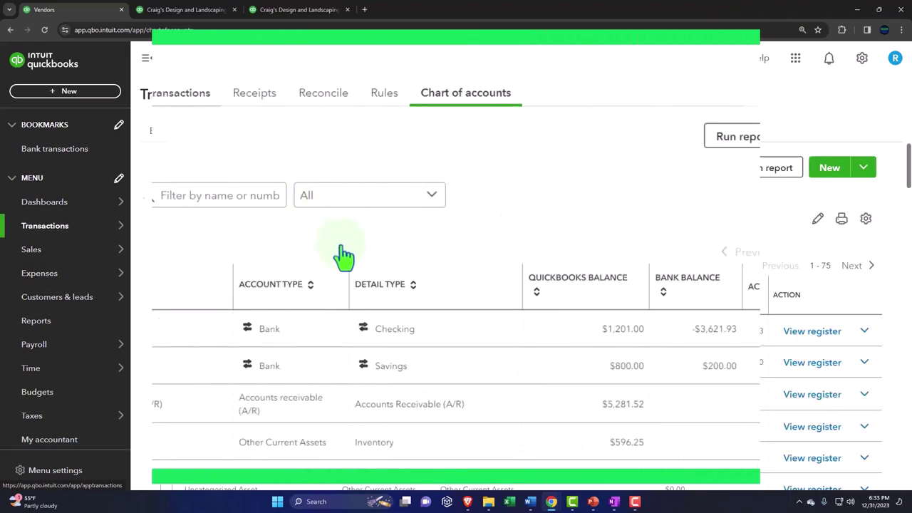
scroll(352, 289, "down", 2)
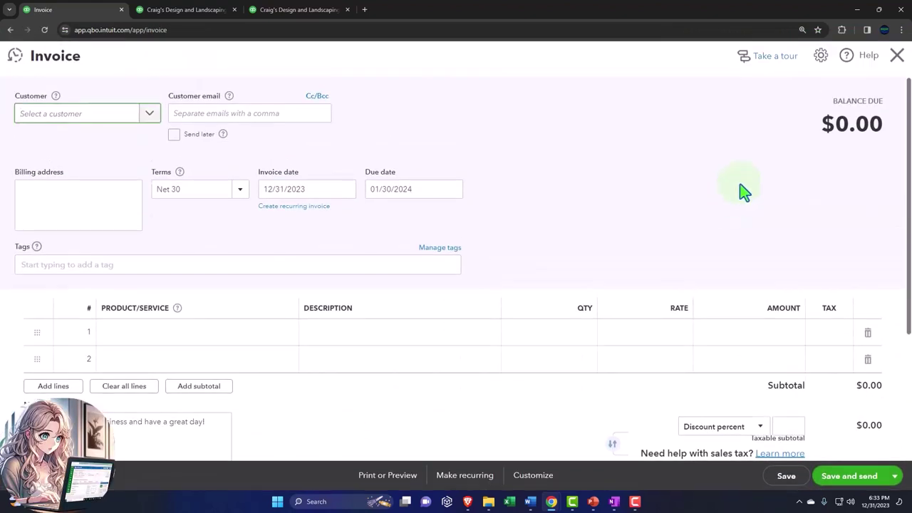
left_click(898, 57)
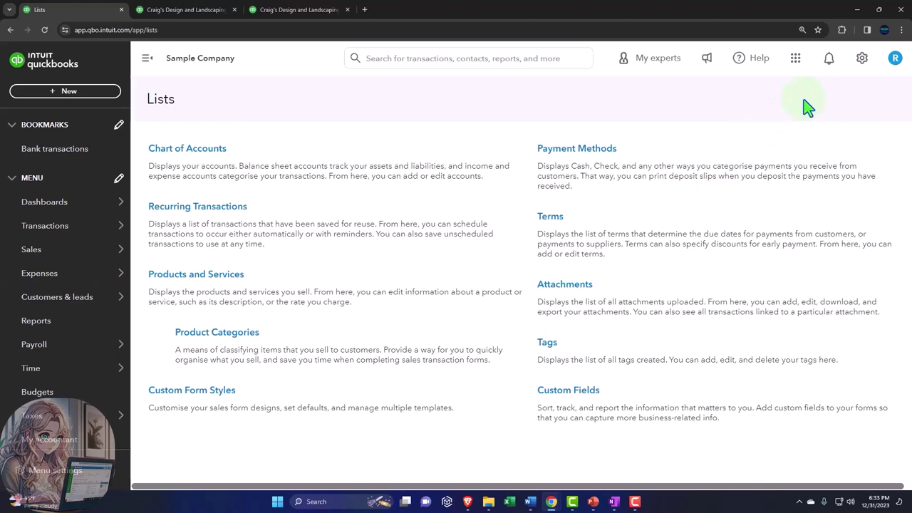
left_click(860, 62)
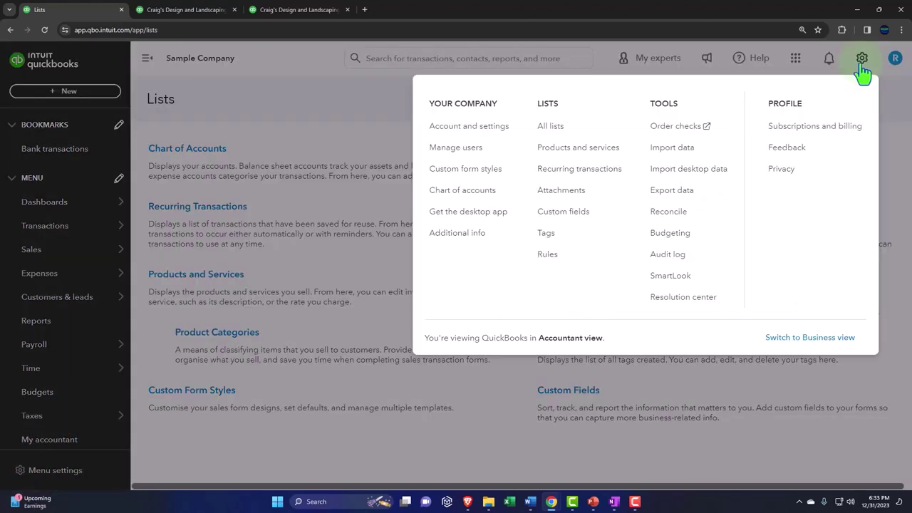
left_click(563, 128)
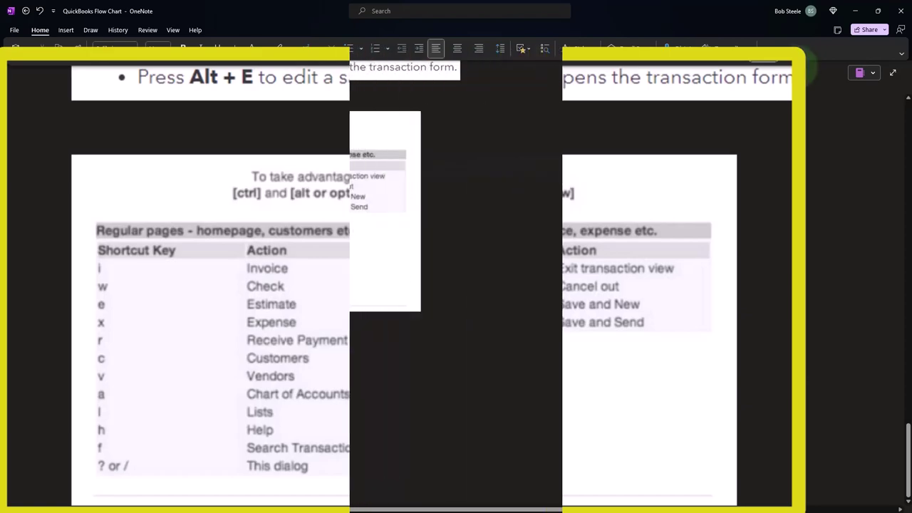
Step: Minimize the OneNote shortcut notes to reveal the QuickBooks home dashboard
left_click(854, 19)
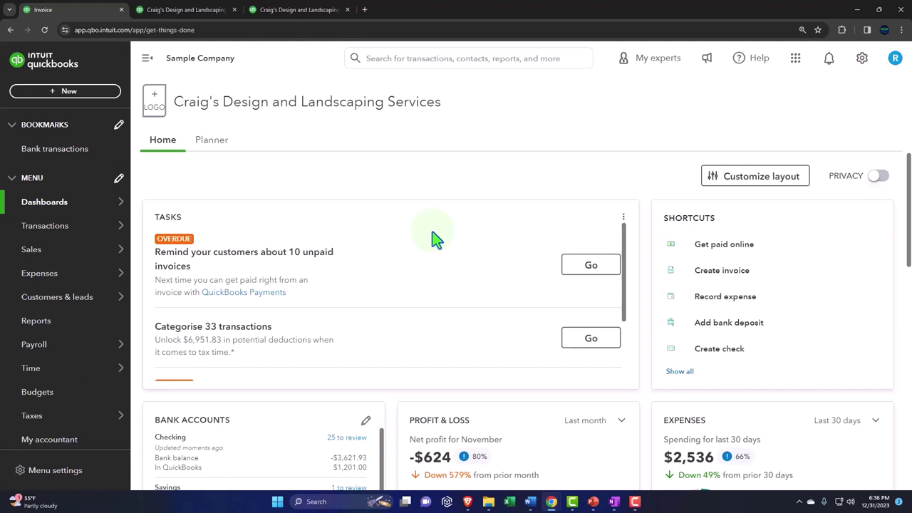
left_click(71, 91)
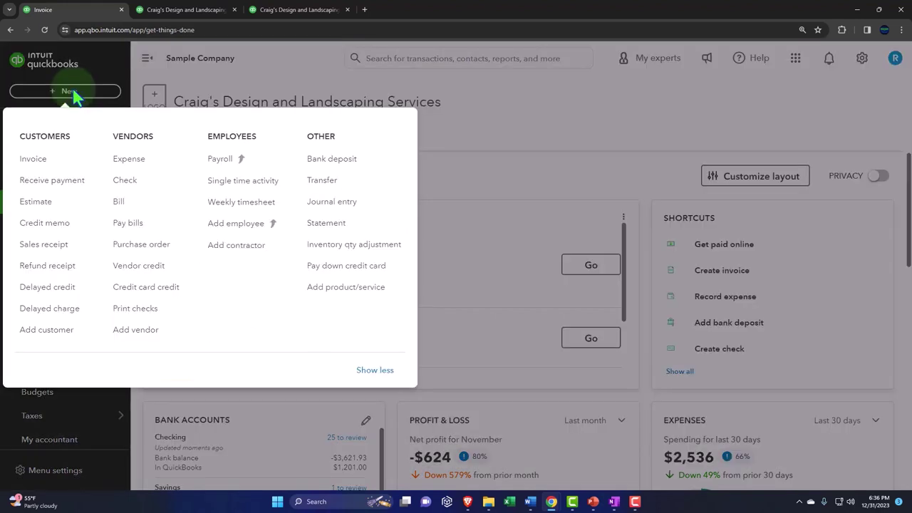